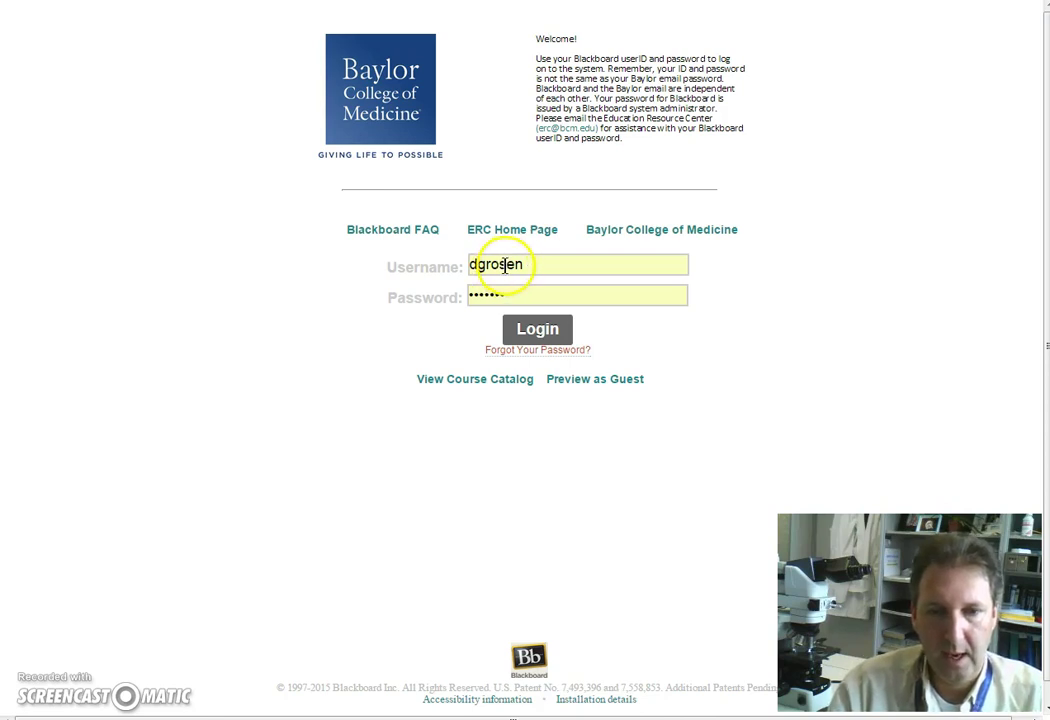
# Step: Log in to Blackboard with the prefilled credentials and open the second Pathology Residency Program course in the course list
pyautogui.click(535, 328)
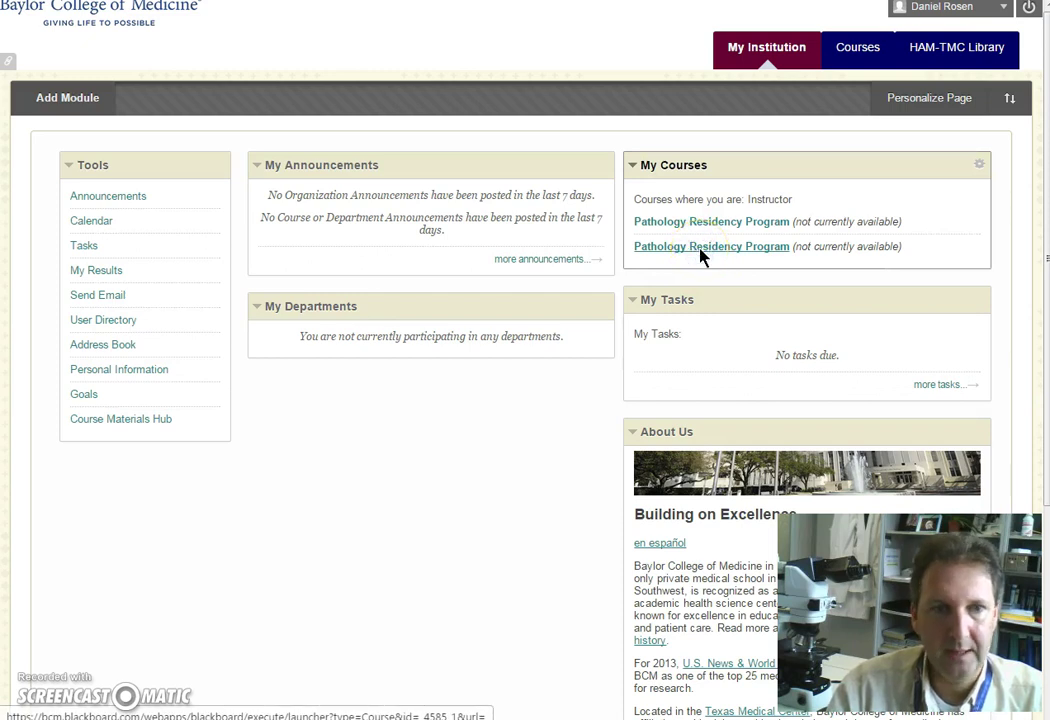
pyautogui.click(703, 250)
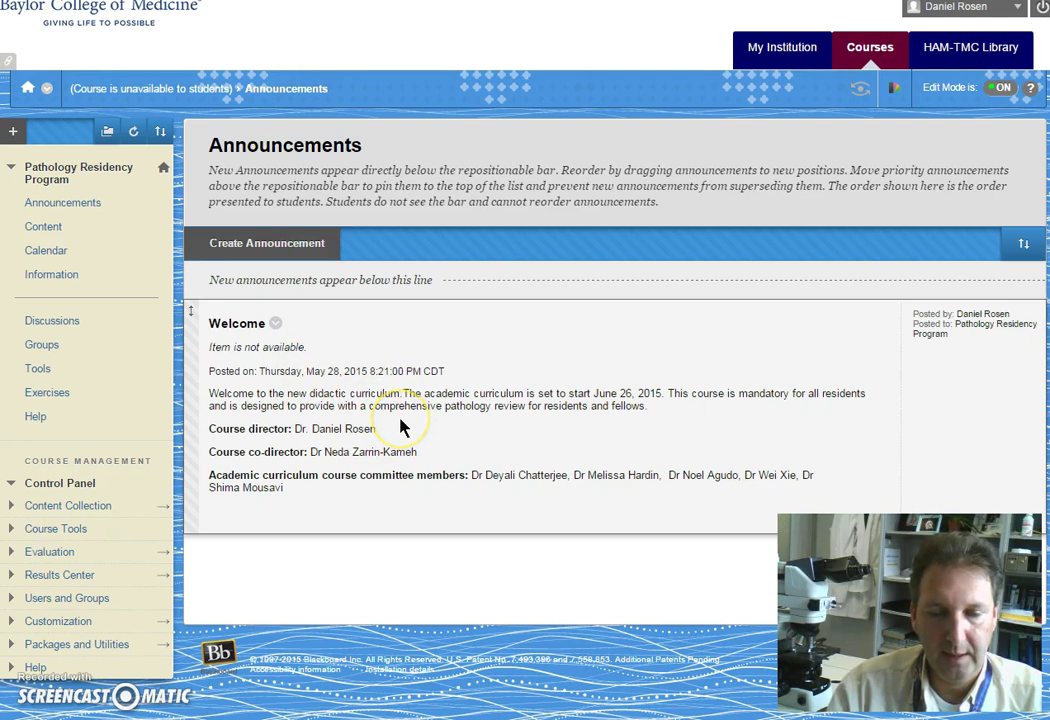
# Step: Open the Didactic curriculum Calendar from the General course material content folder and review its 2015 schedule through December
pyautogui.click(45, 226)
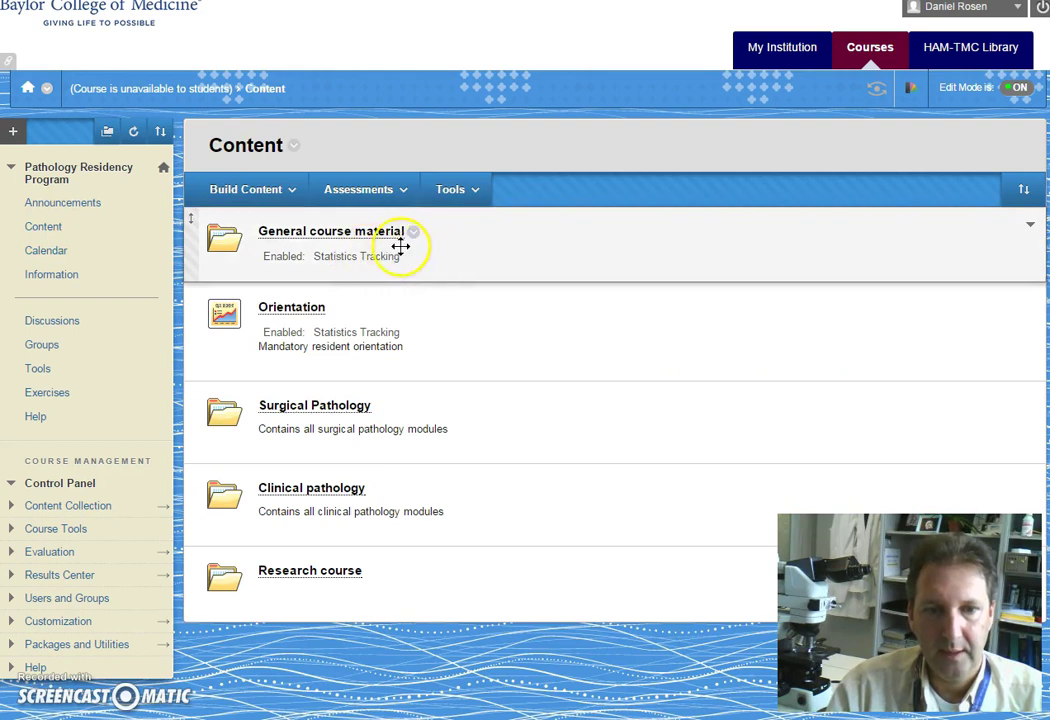
pyautogui.click(375, 231)
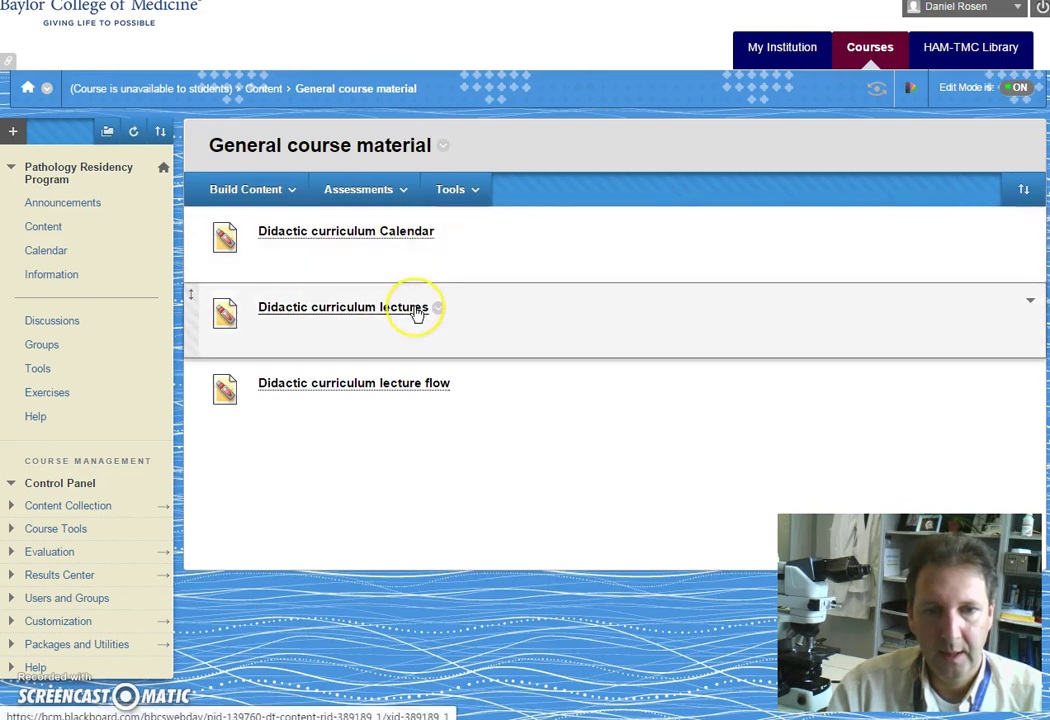
pyautogui.click(408, 233)
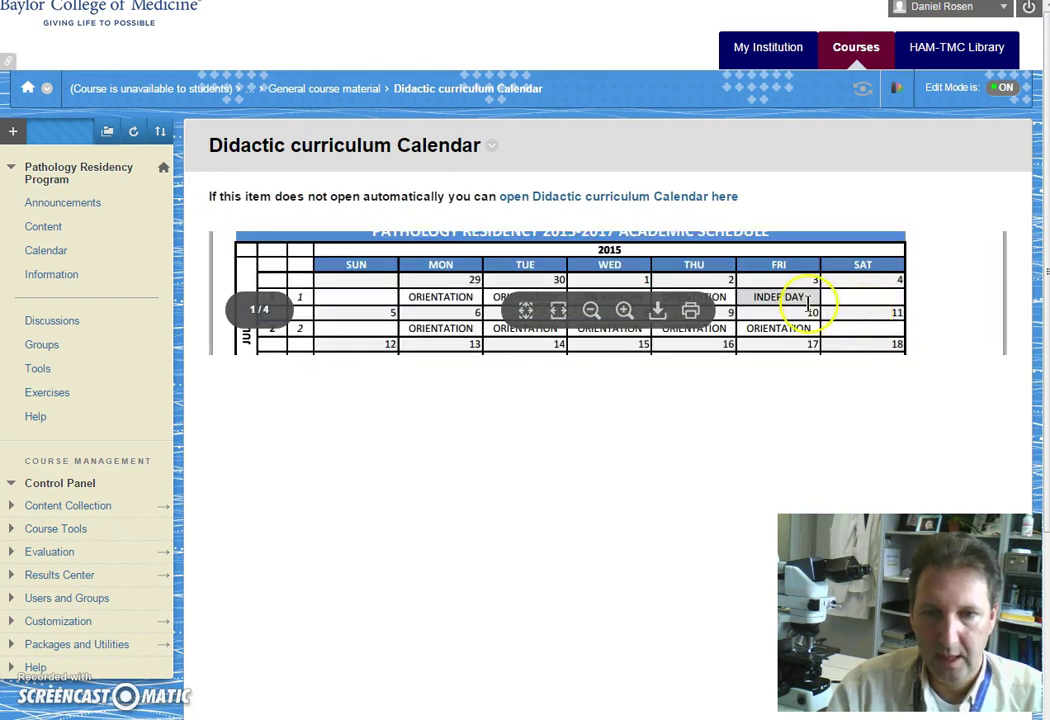
pyautogui.scroll(-10, 803, 300)
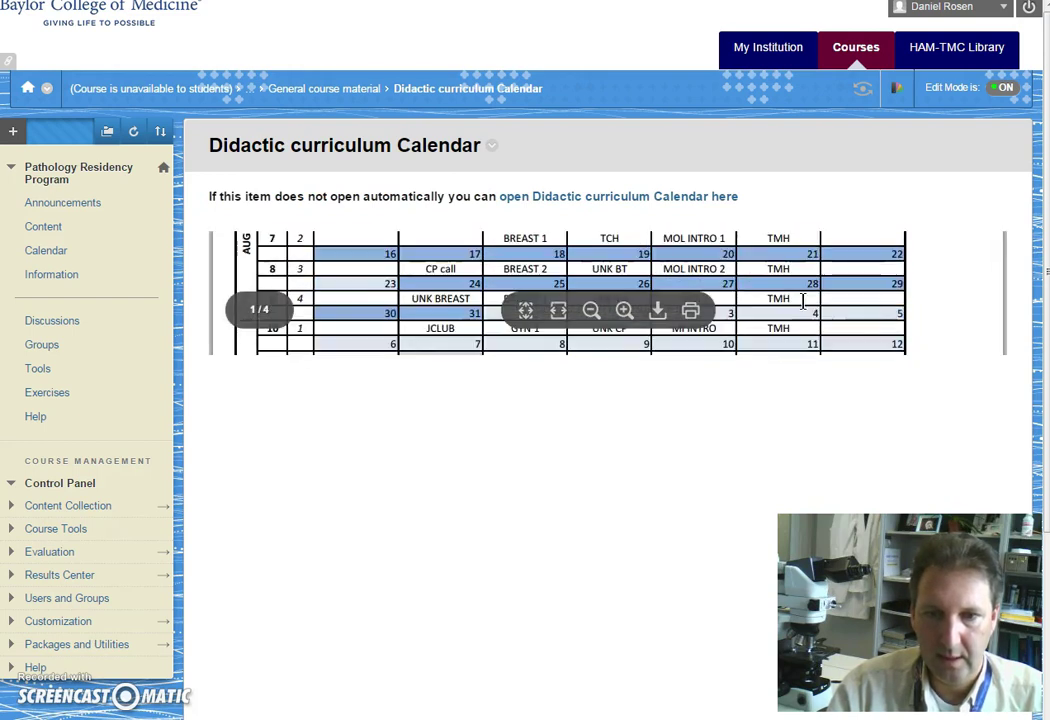
pyautogui.scroll(-15, 803, 300)
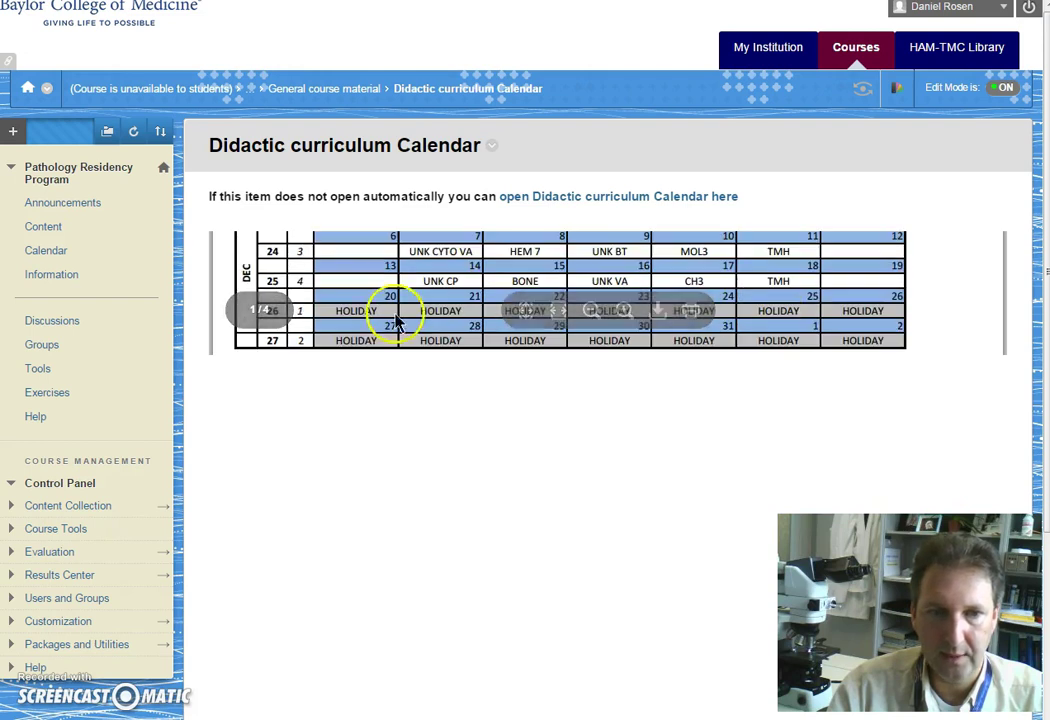
# Step: Open the General course material of Orientation's Introduction to grossing and try to play the Renal gross pathology video
pyautogui.click(50, 227)
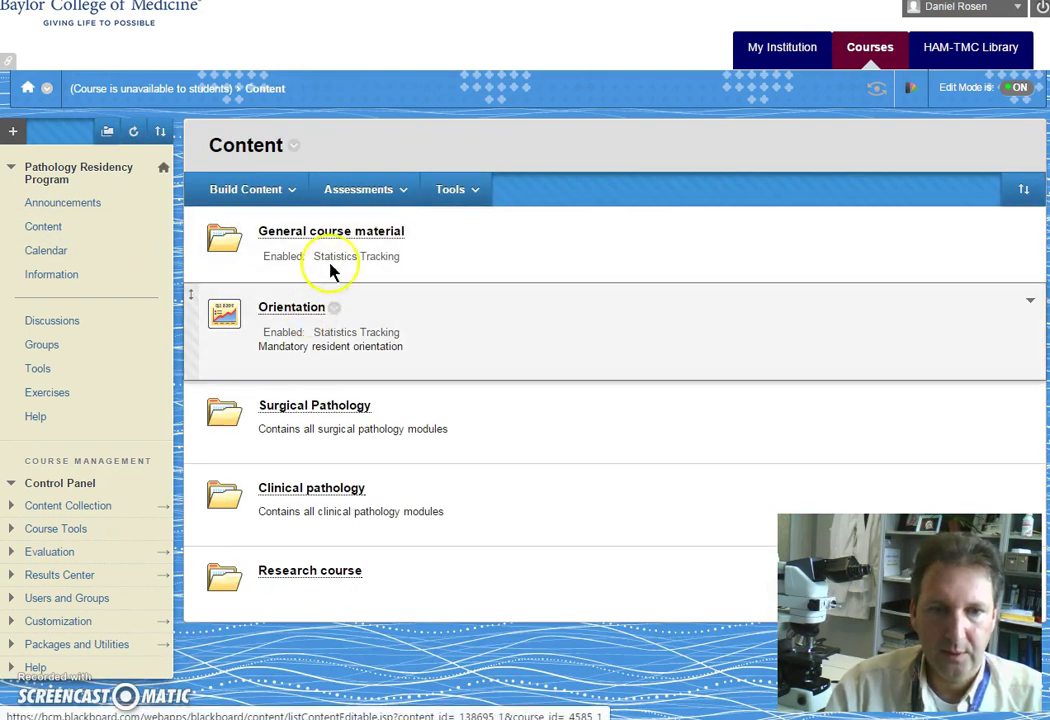
pyautogui.click(308, 316)
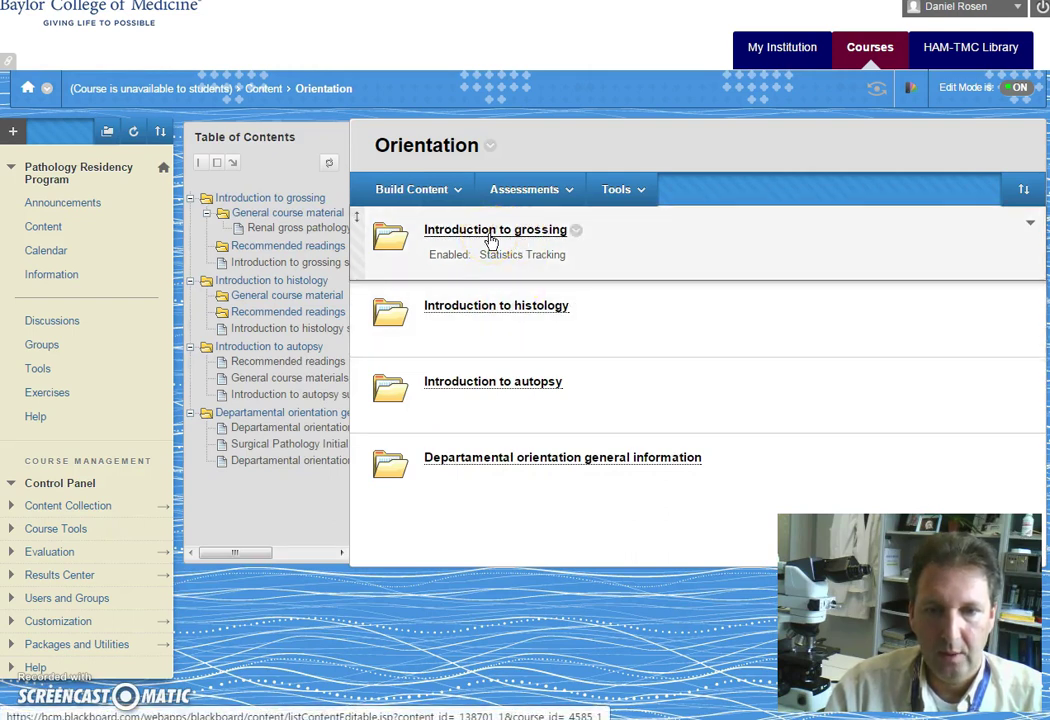
pyautogui.click(491, 236)
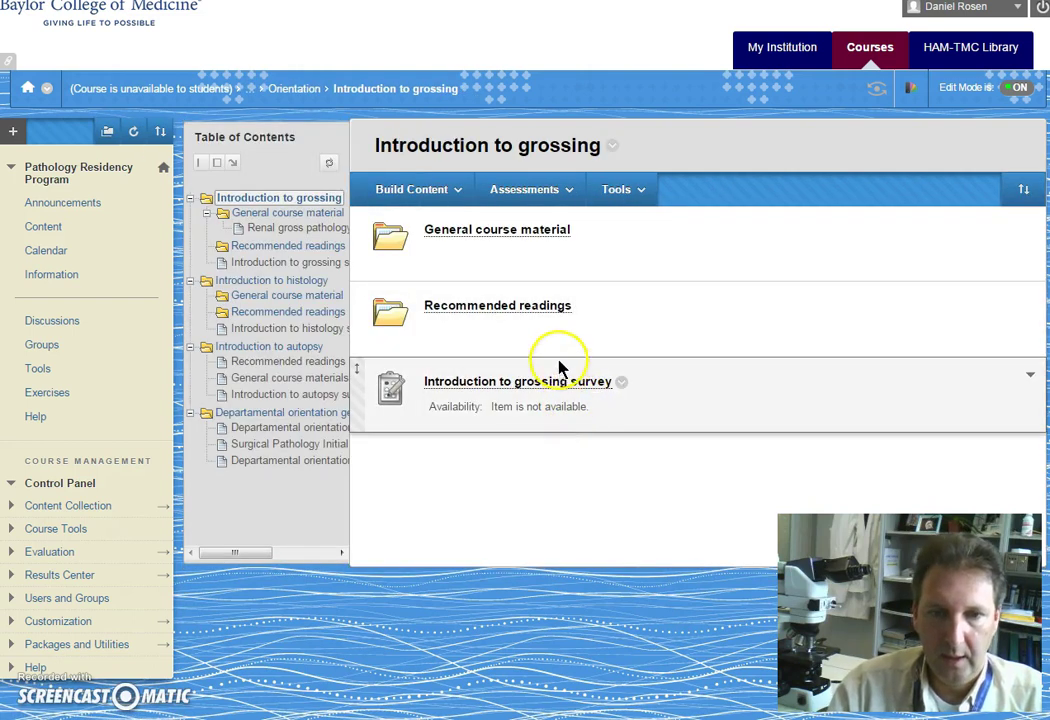
pyautogui.click(522, 236)
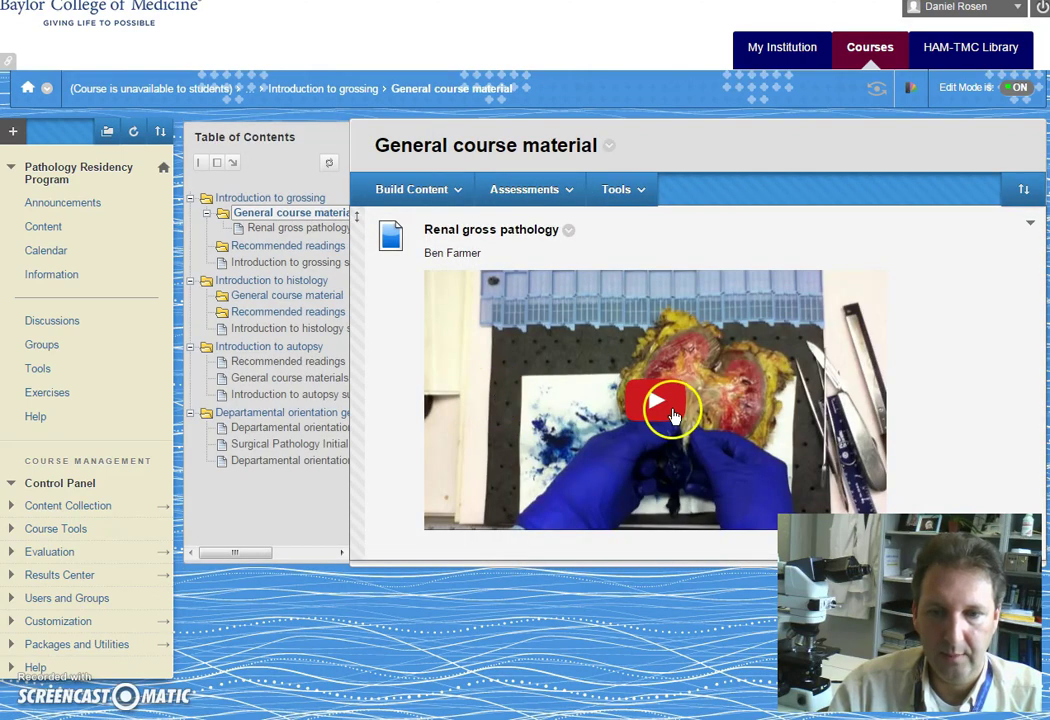
pyautogui.click(659, 411)
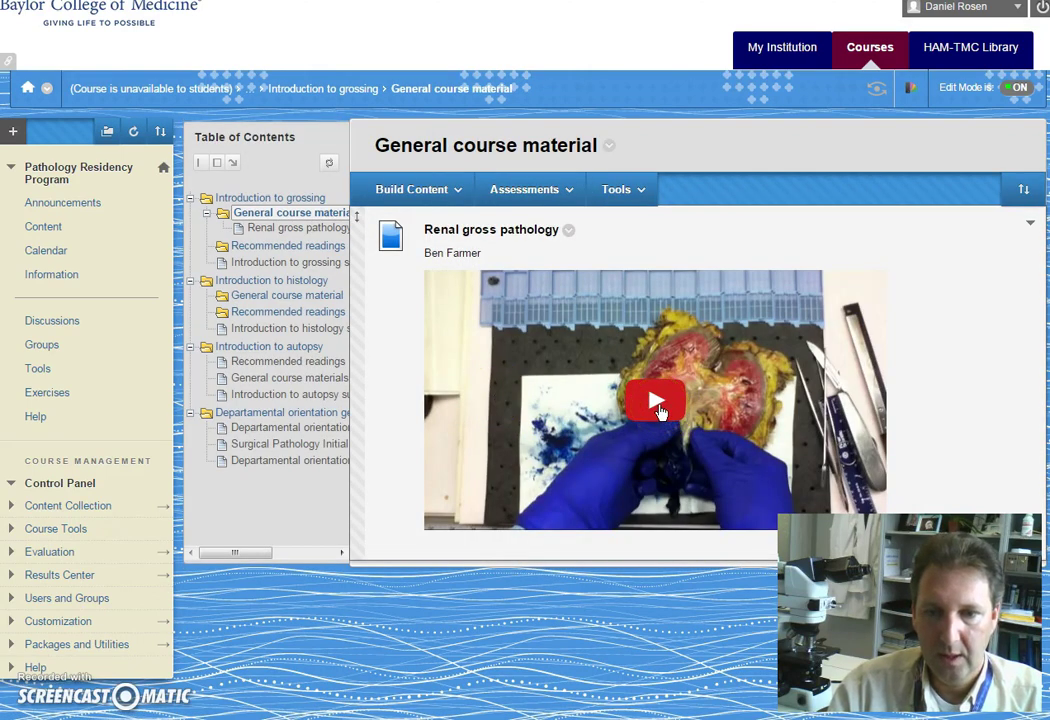
pyautogui.click(670, 410)
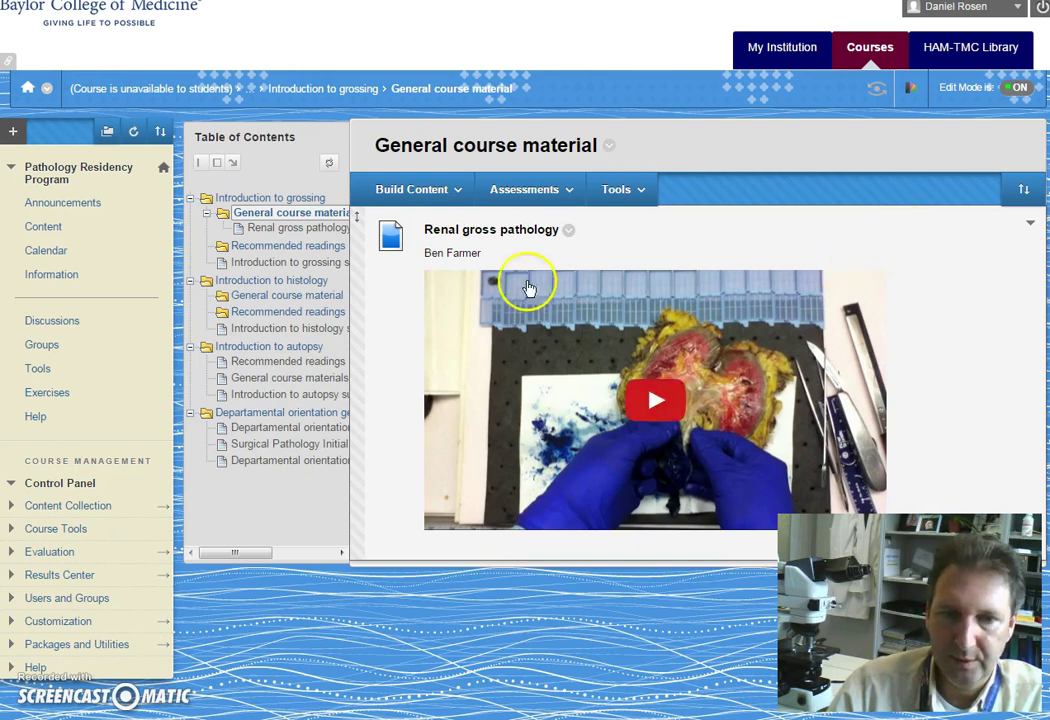
# Step: Open the Breast Pathology module in the Surgical Pathology folder of the course content
pyautogui.click(45, 227)
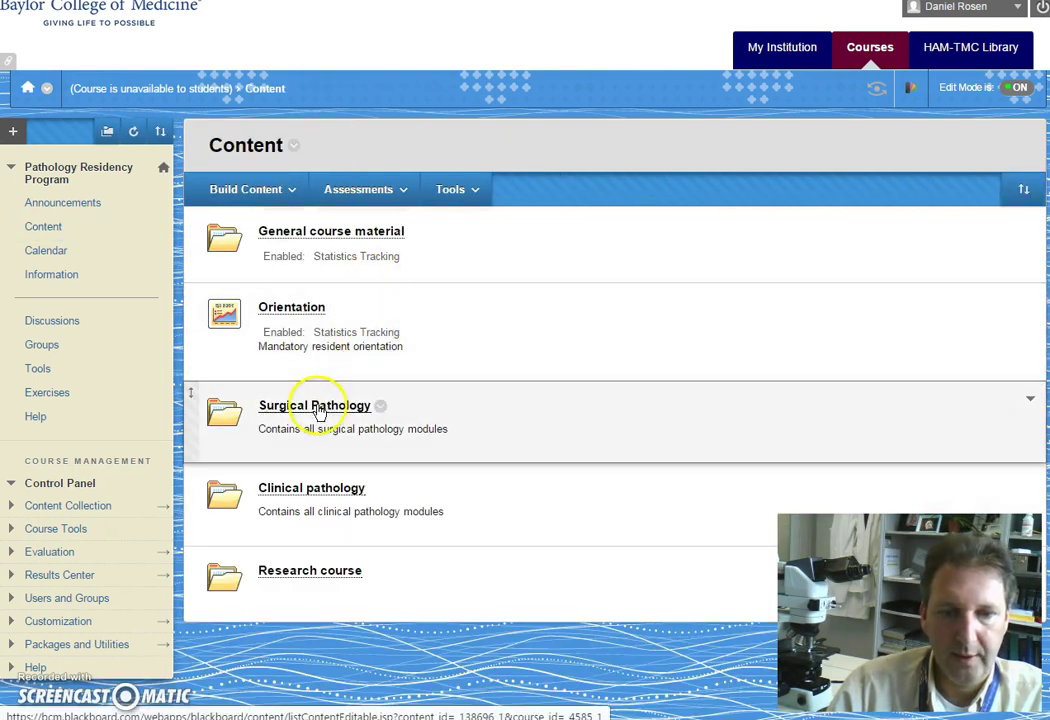
pyautogui.click(318, 406)
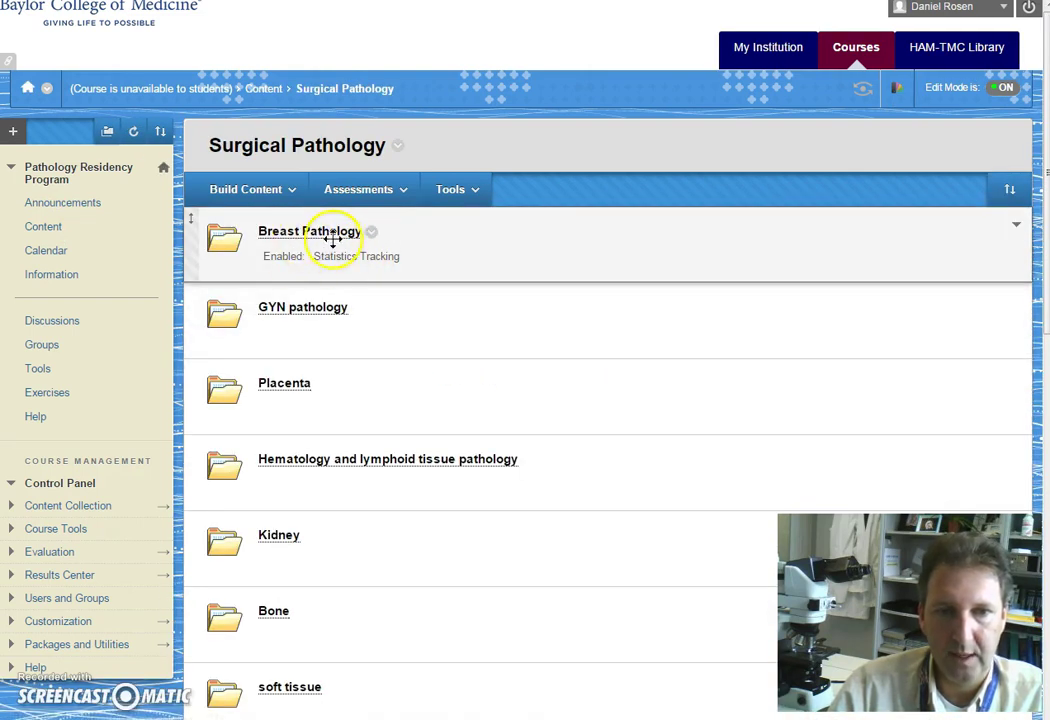
pyautogui.click(330, 234)
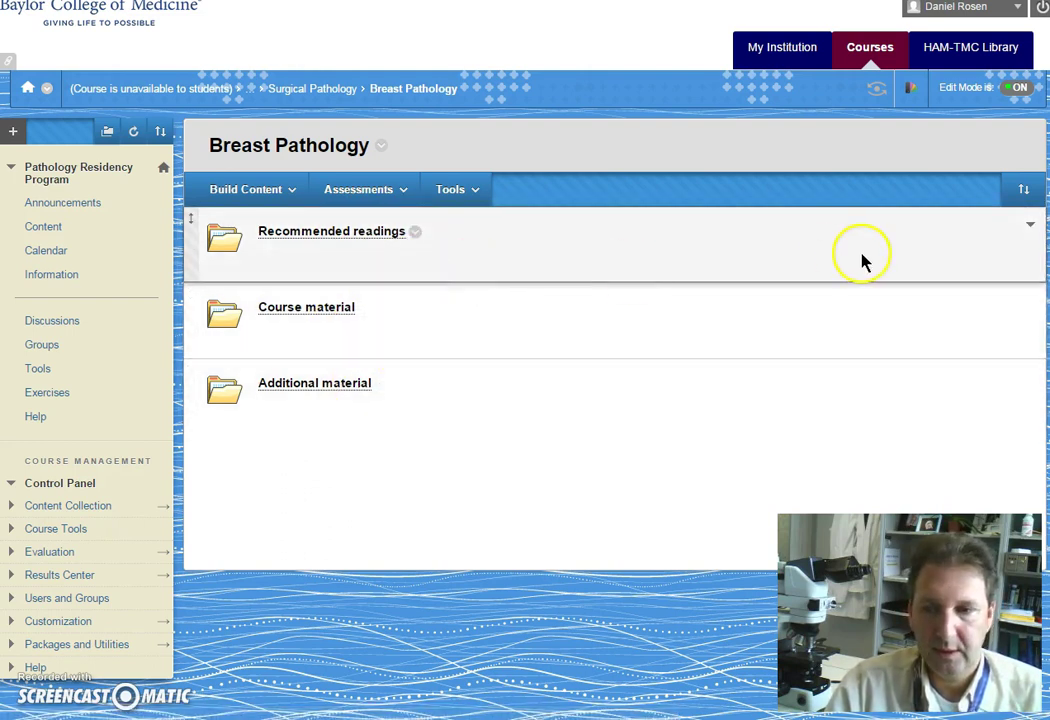
# Step: Show July 2015 in the course calendar by selecting July 10, and view the calendar's external iCal link
pyautogui.click(50, 251)
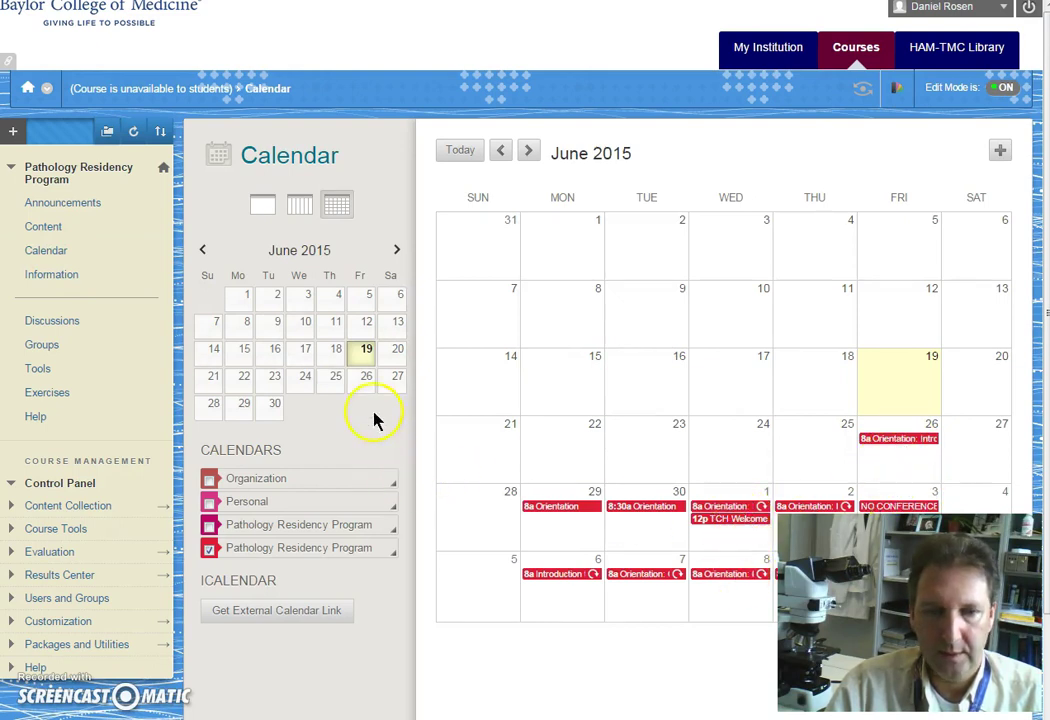
pyautogui.click(396, 250)
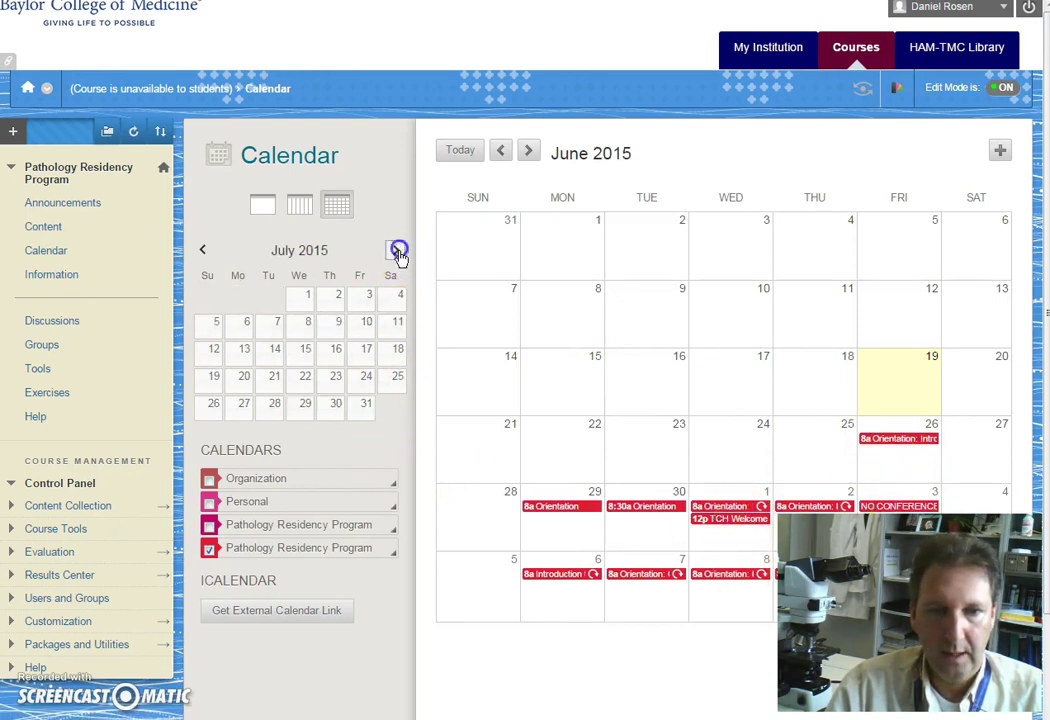
pyautogui.click(360, 334)
pyautogui.click(333, 615)
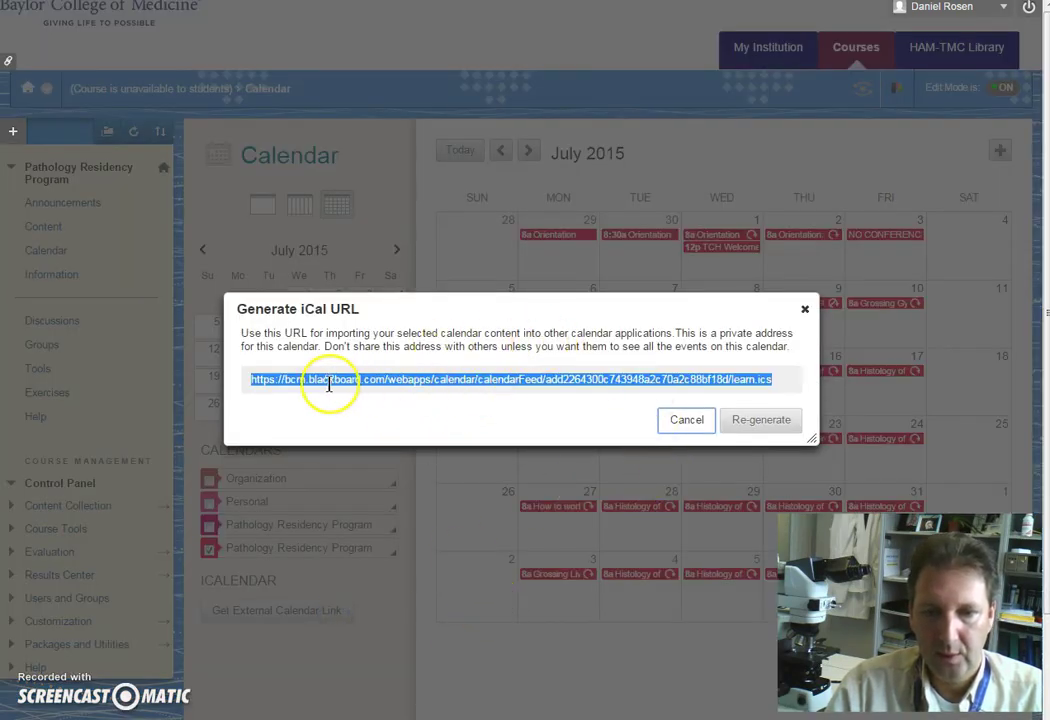
pyautogui.click(684, 424)
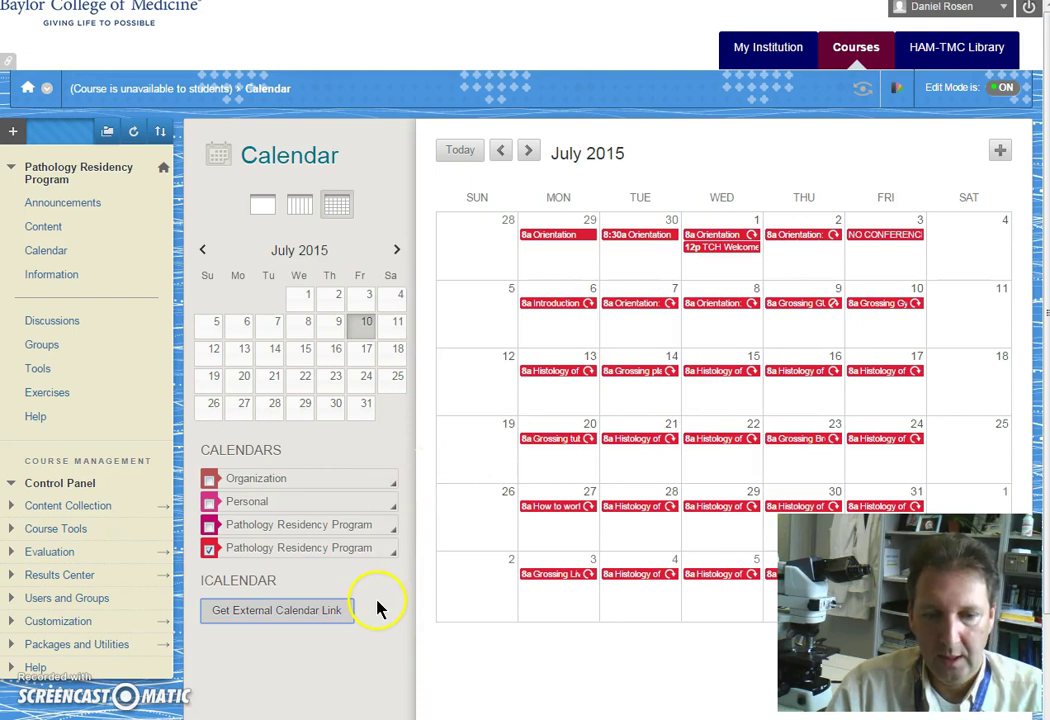
# Step: Expand the Shuttle services schedule on the course's Information page, review the departure times, and collapse it again
pyautogui.click(62, 276)
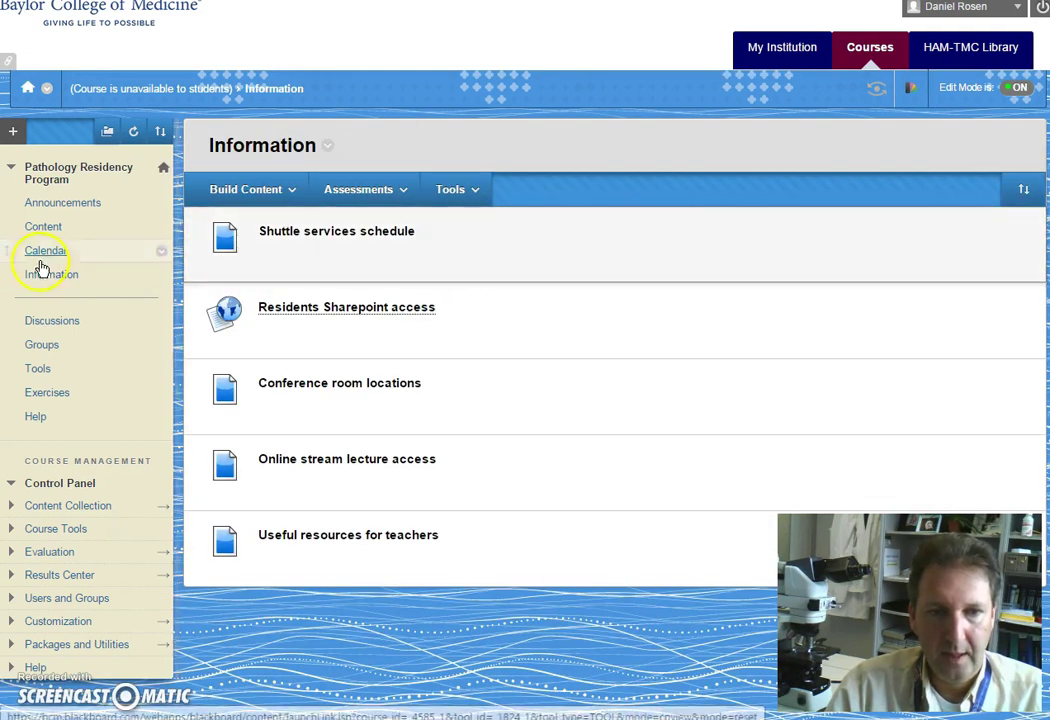
pyautogui.click(1031, 224)
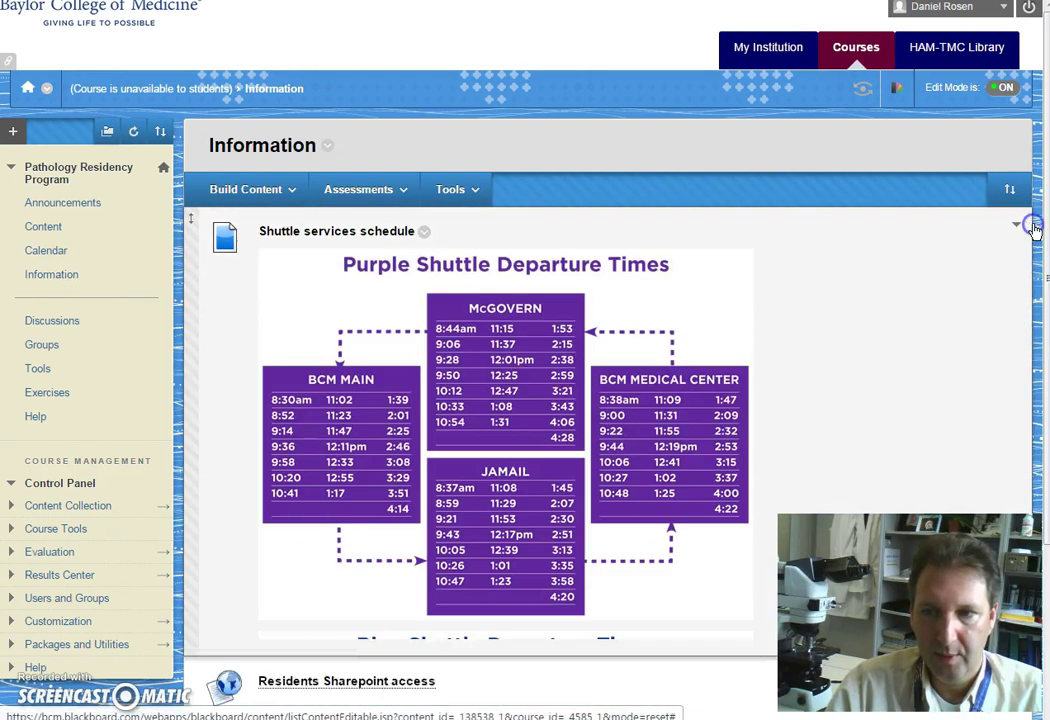
pyautogui.scroll(-1, 673, 330)
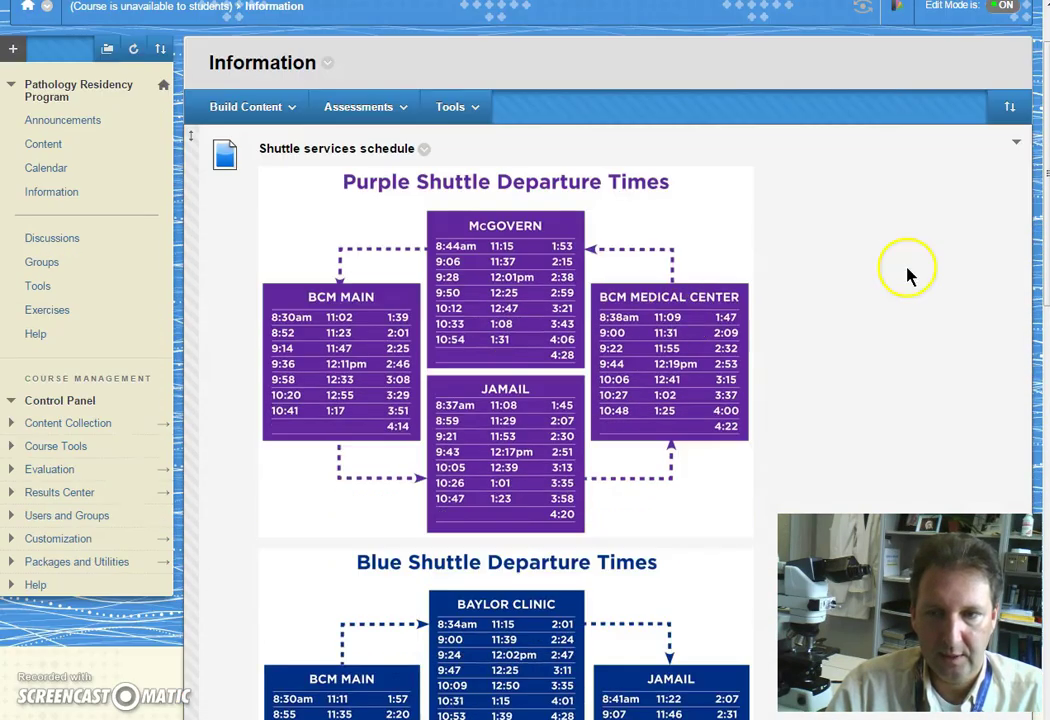
pyautogui.click(1013, 142)
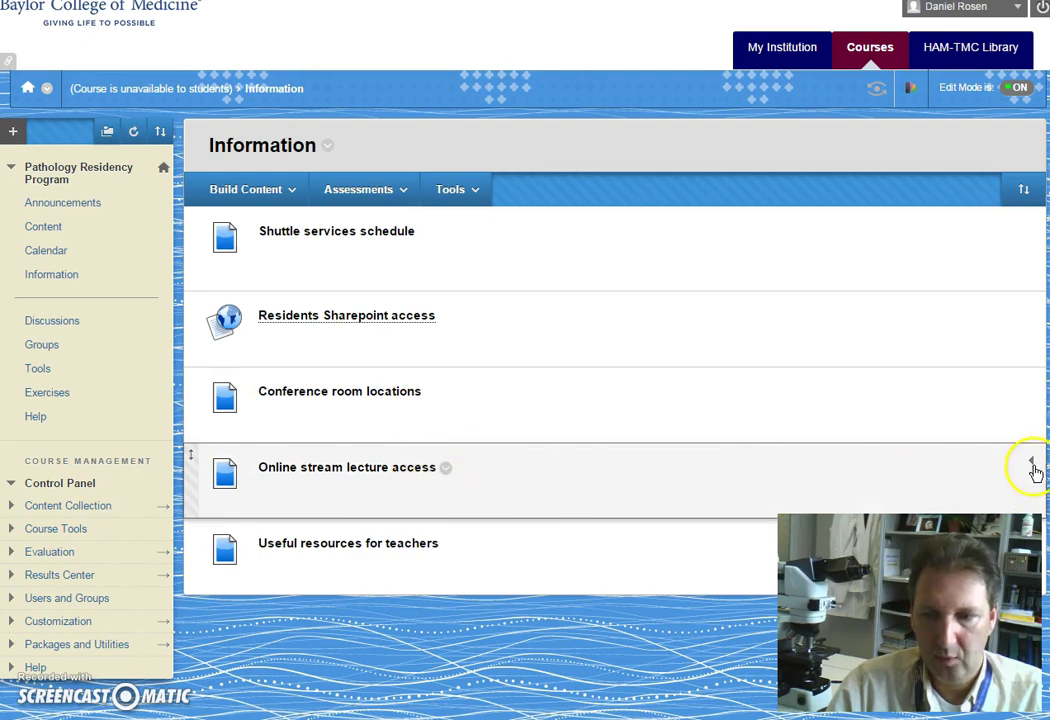
# Step: Expand the Online stream lecture access item, read the teleconferencing instructions, and collapse it again
pyautogui.click(1031, 462)
pyautogui.scroll(-1, 581, 478)
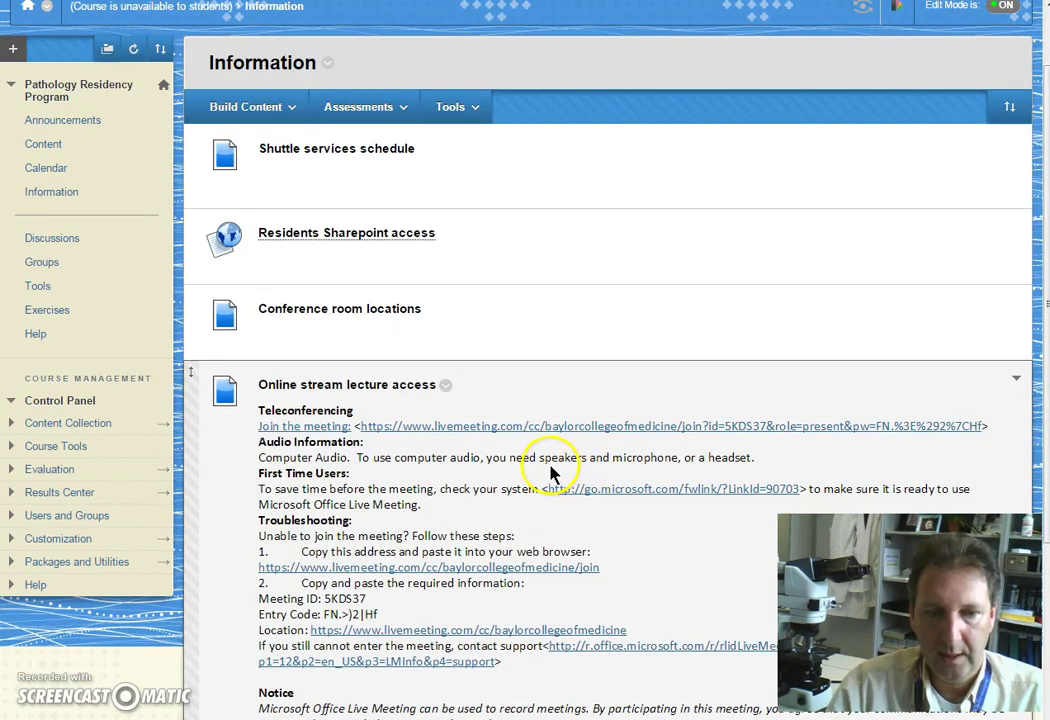
pyautogui.scroll(-1, 550, 472)
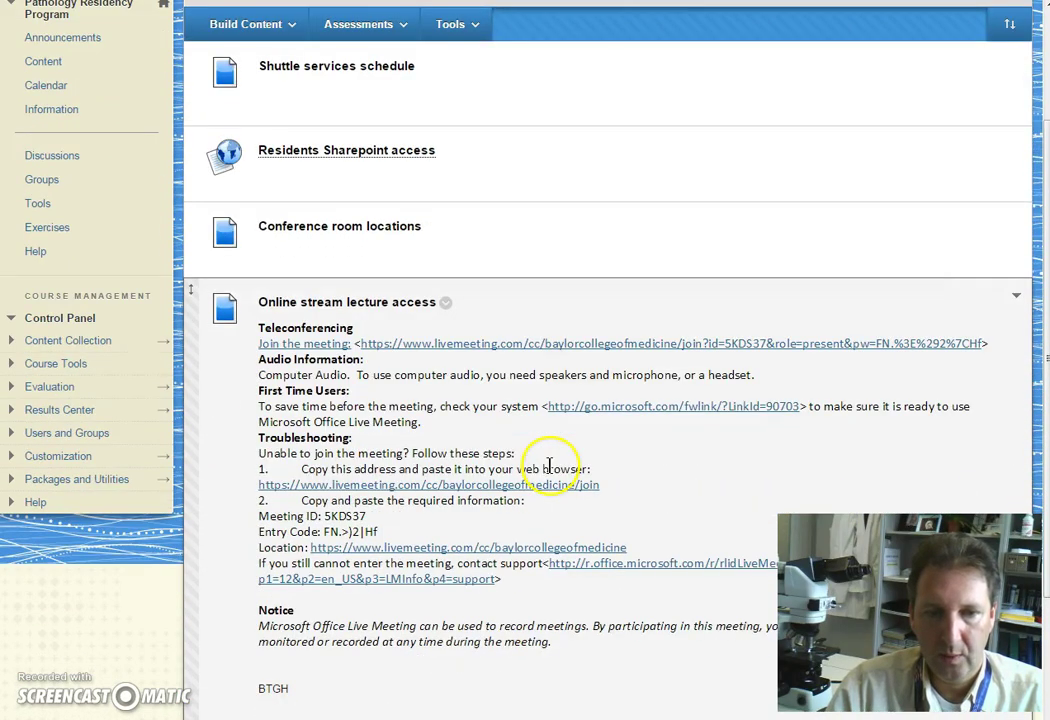
pyautogui.click(1018, 302)
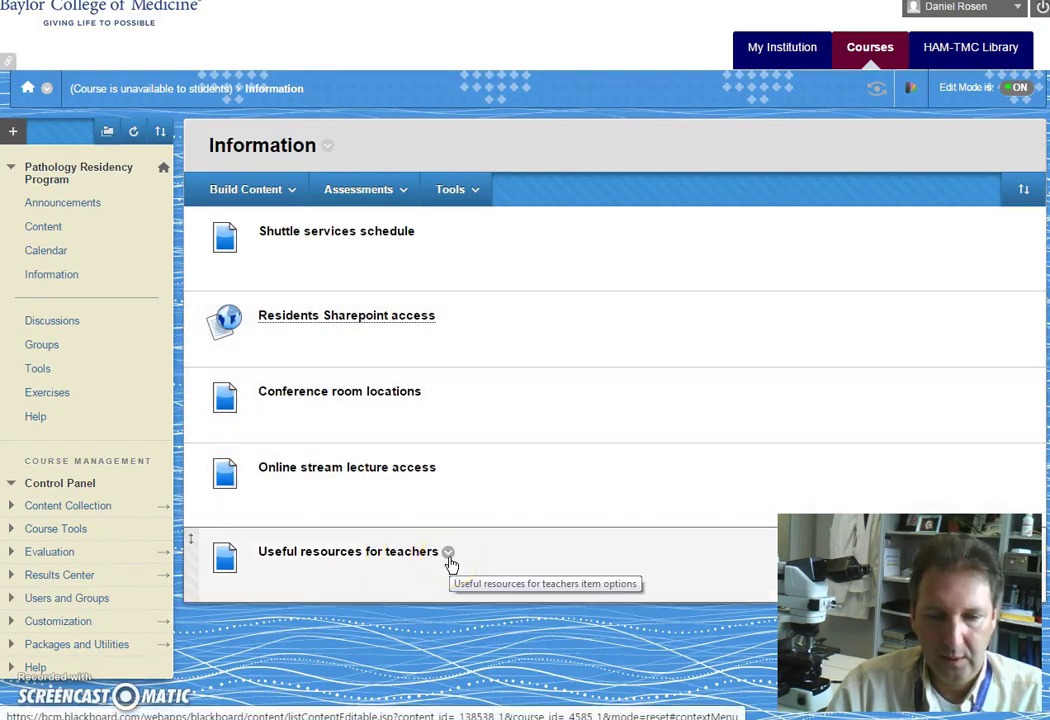
pyautogui.click(357, 557)
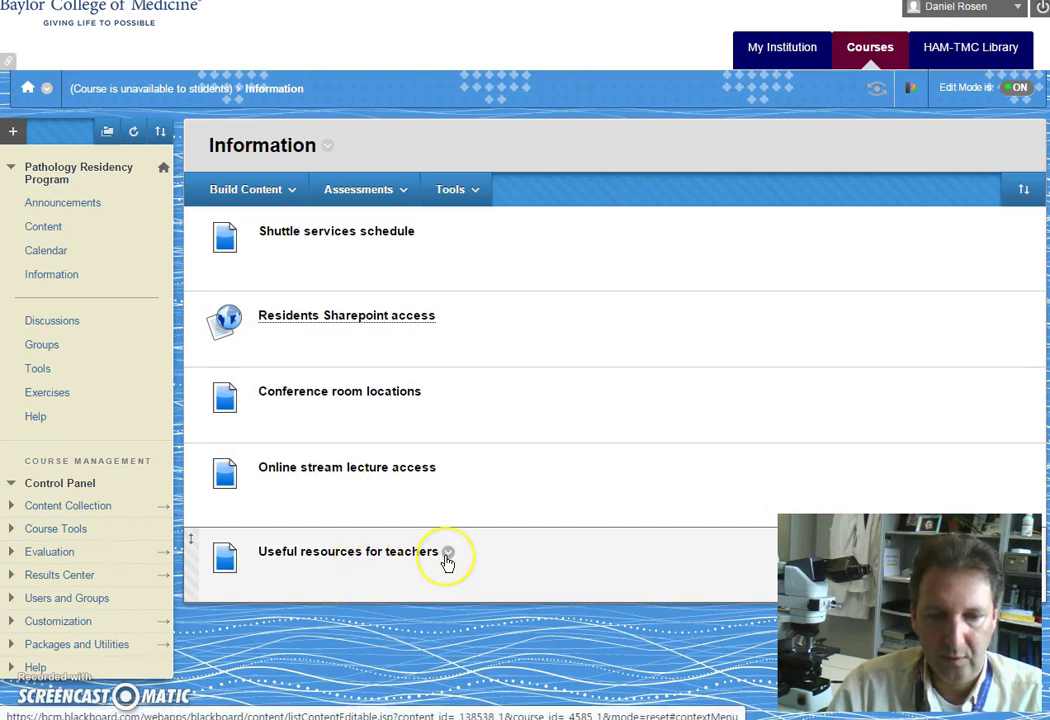
pyautogui.click(562, 545)
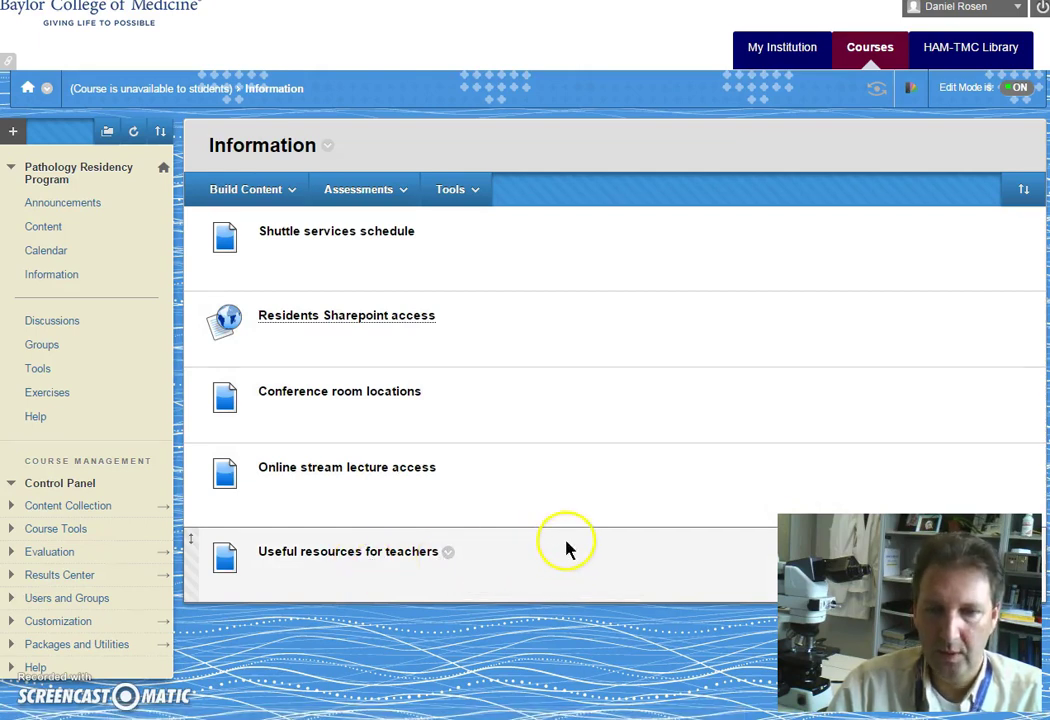
pyautogui.click(370, 366)
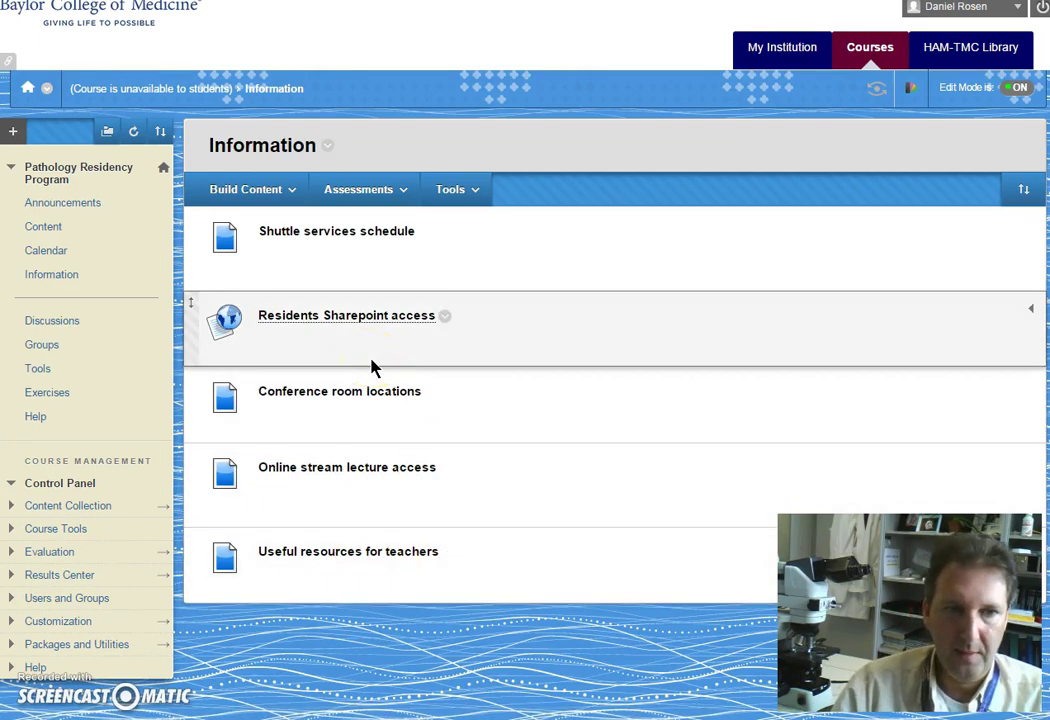
pyautogui.click(112, 176)
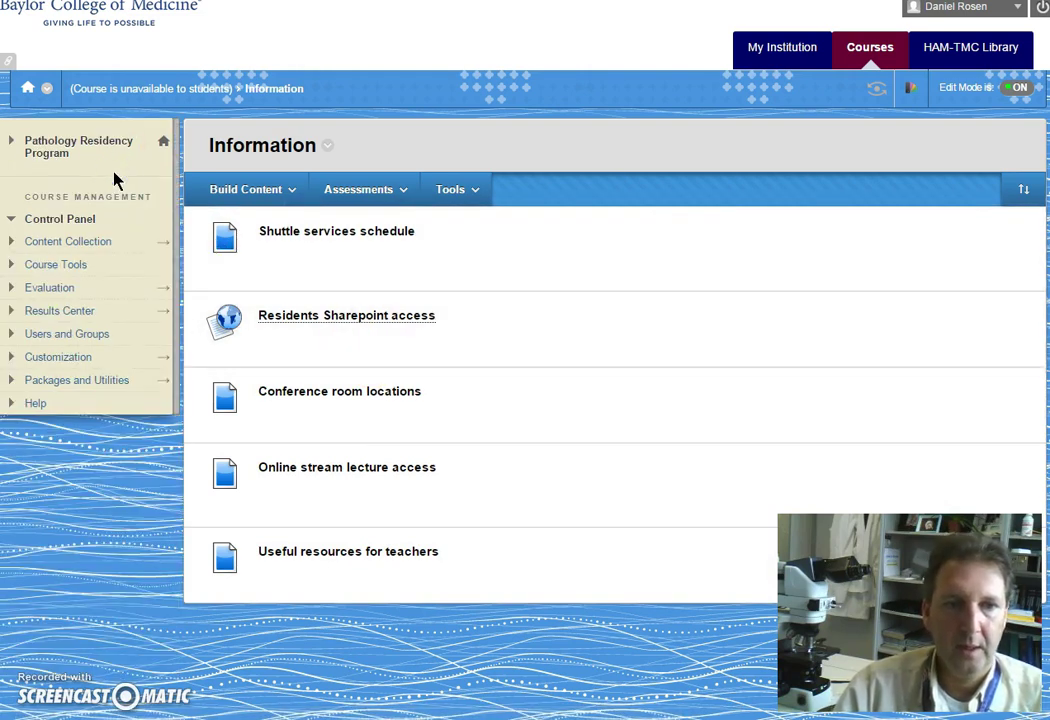
pyautogui.click(94, 143)
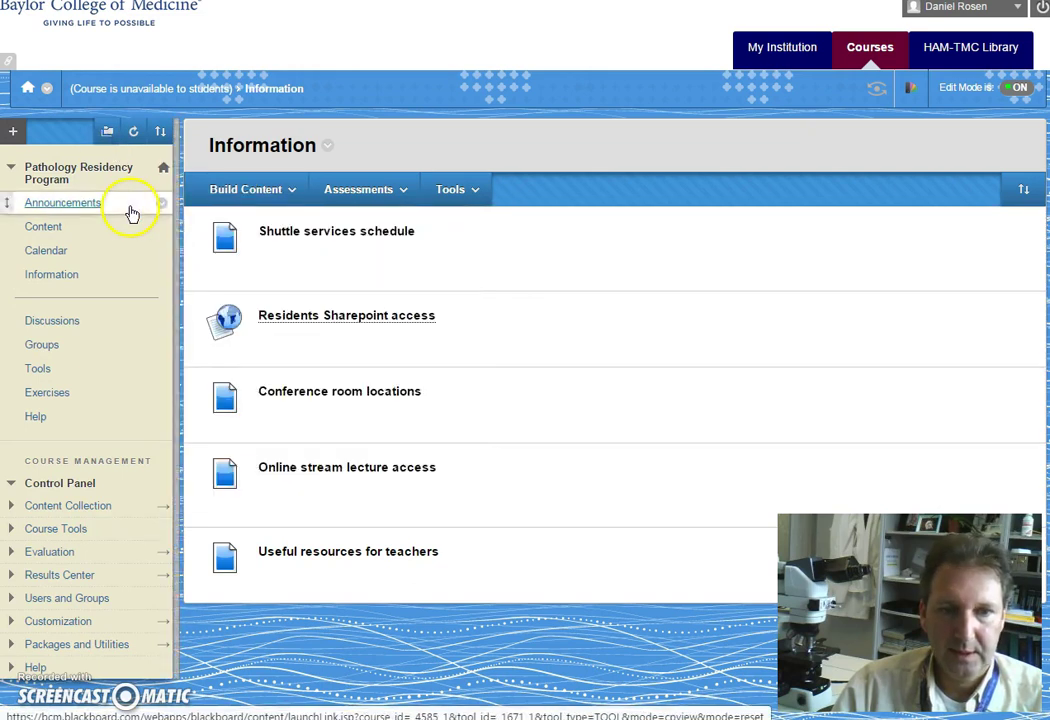